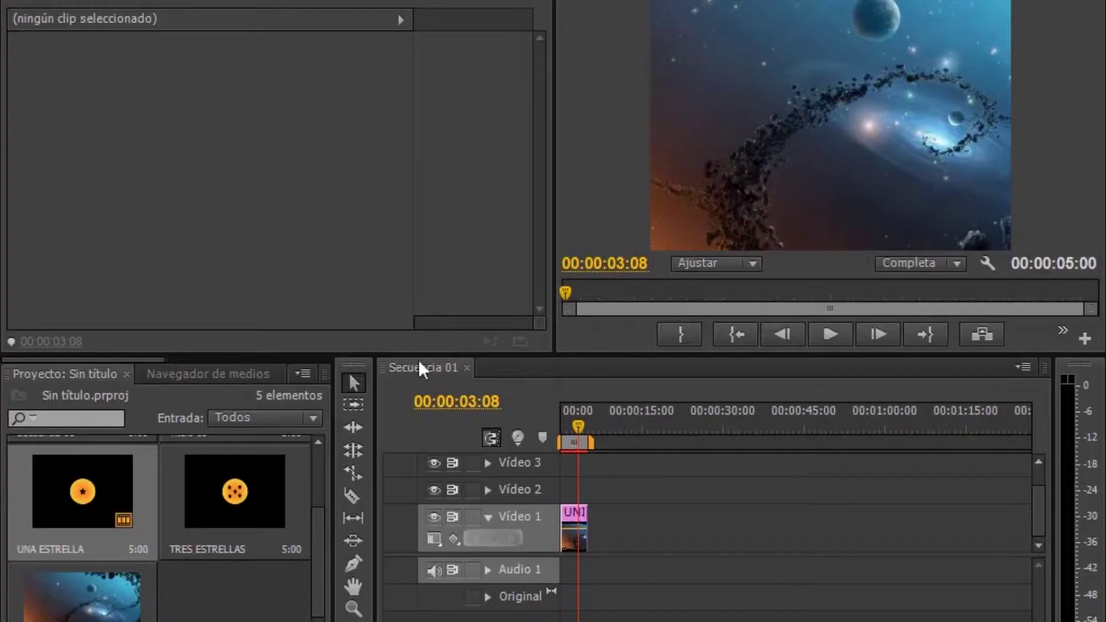
Place the UNA ESTRELLA clip on Vídeo 2 at the sequence start, over the space background
drag(68, 497, 566, 485)
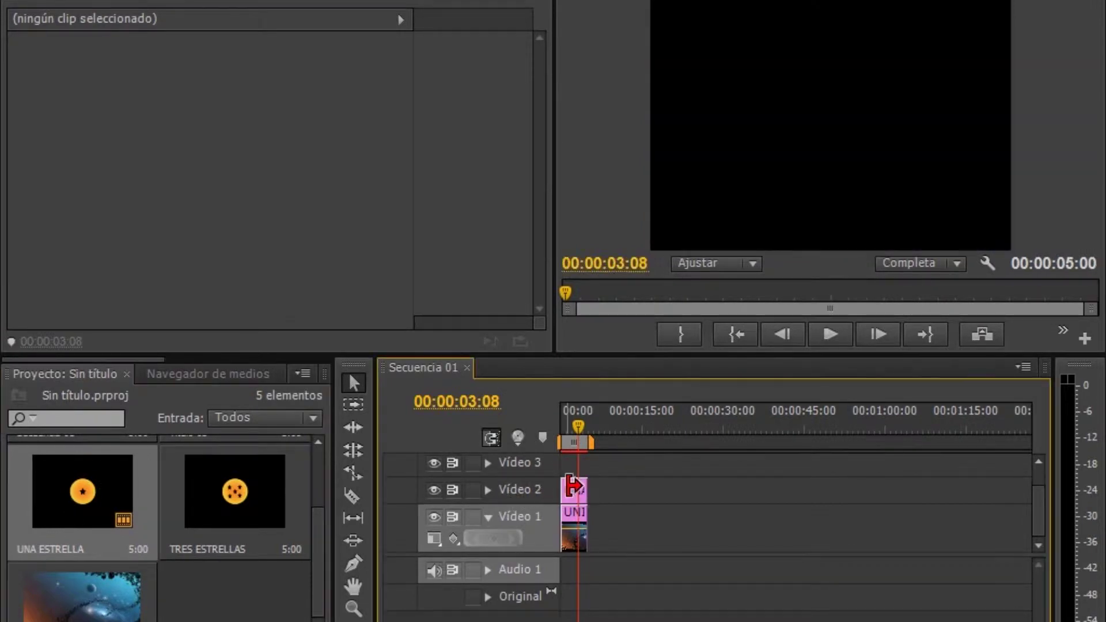
click(570, 424)
drag(572, 430, 556, 423)
Add a Posición keyframe at 0:00 with the star ball at the lower left (88.4, 483.9)
click(573, 491)
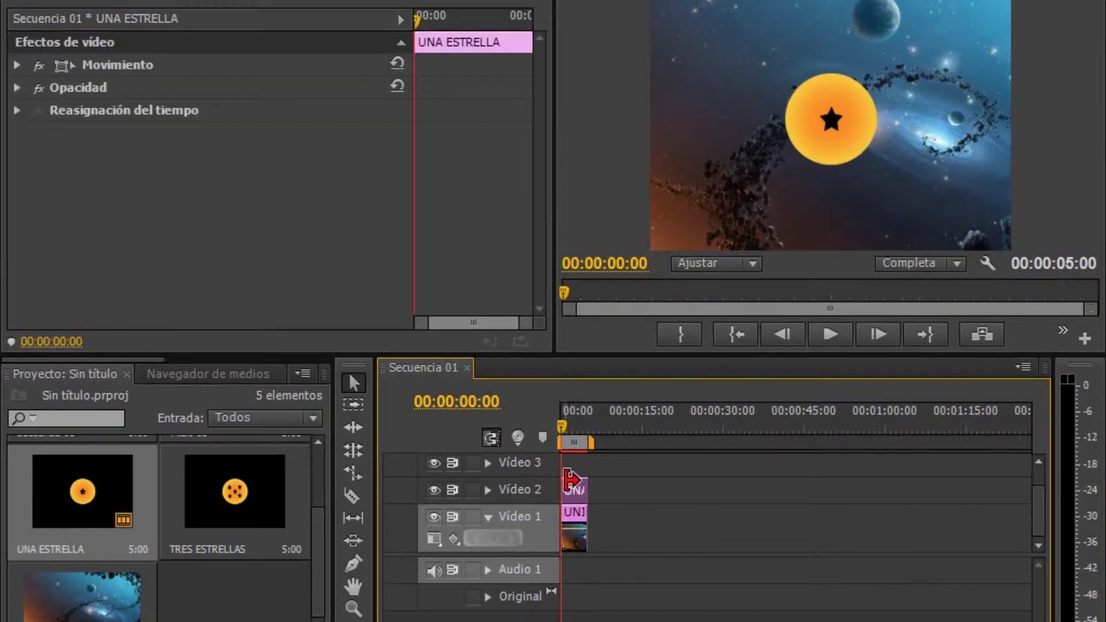
click(127, 65)
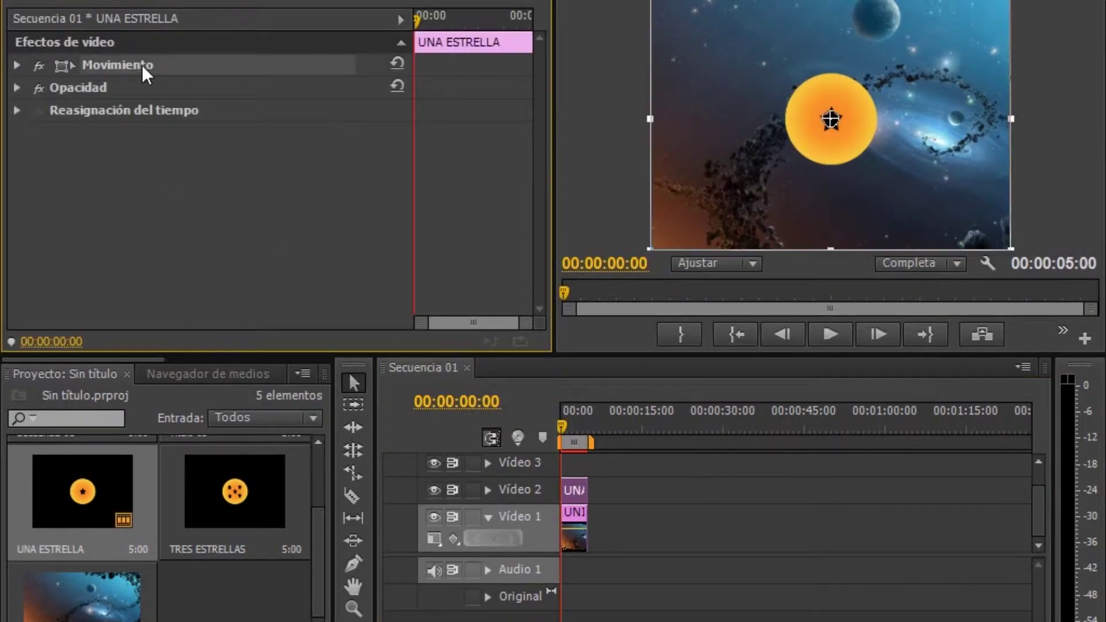
click(18, 65)
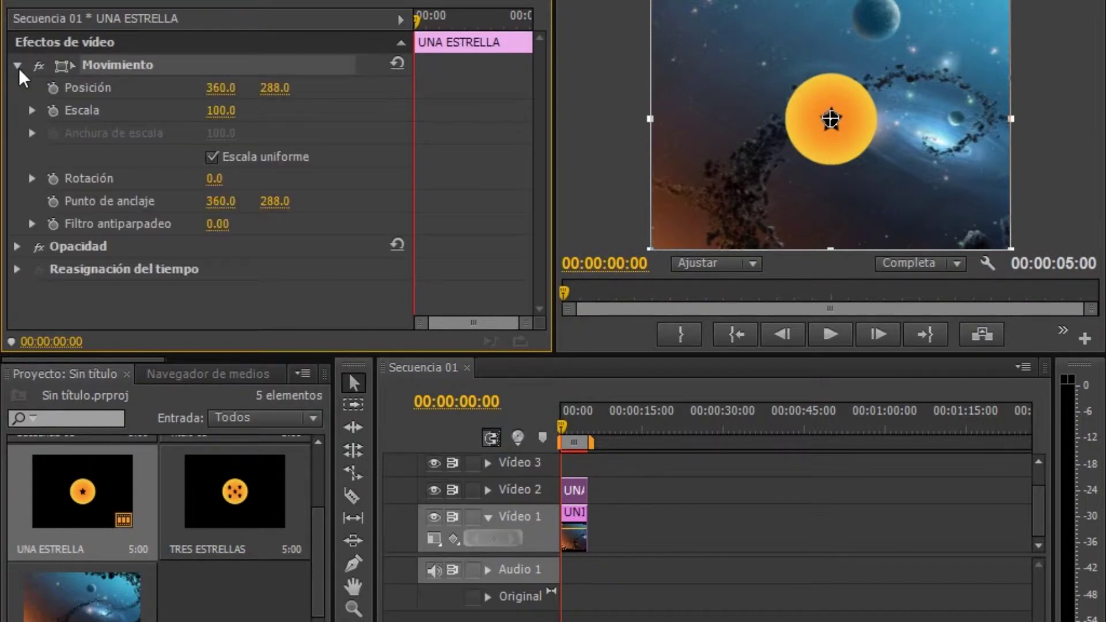
click(58, 91)
mouse_move(831, 119)
mouse_down()
mouse_move(721, 178)
mouse_move(695, 212)
mouse_up()
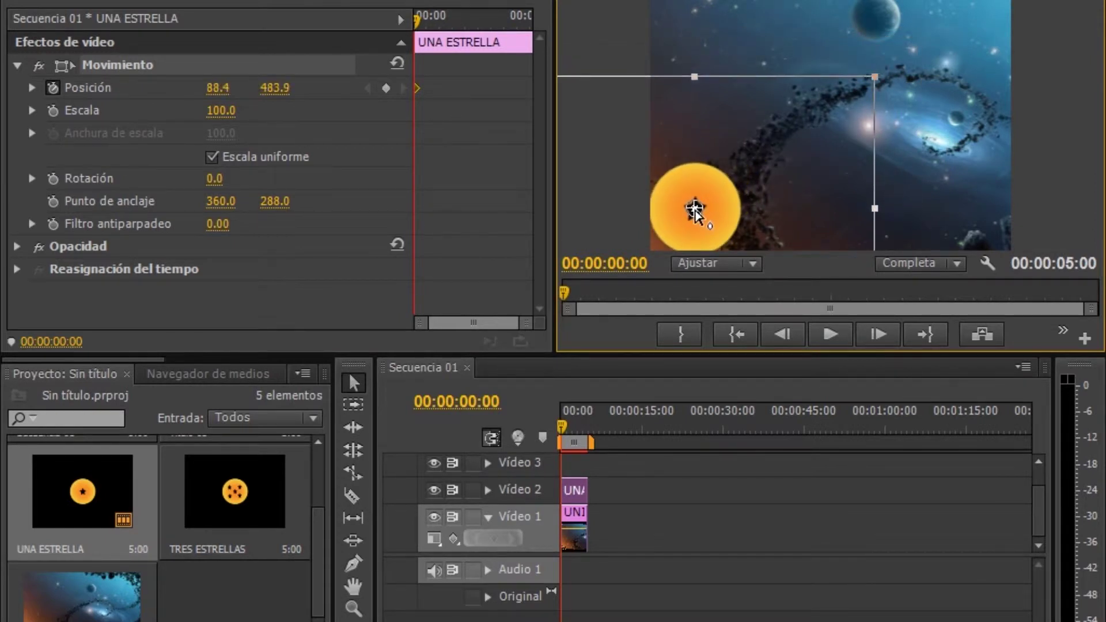
drag(562, 426, 589, 431)
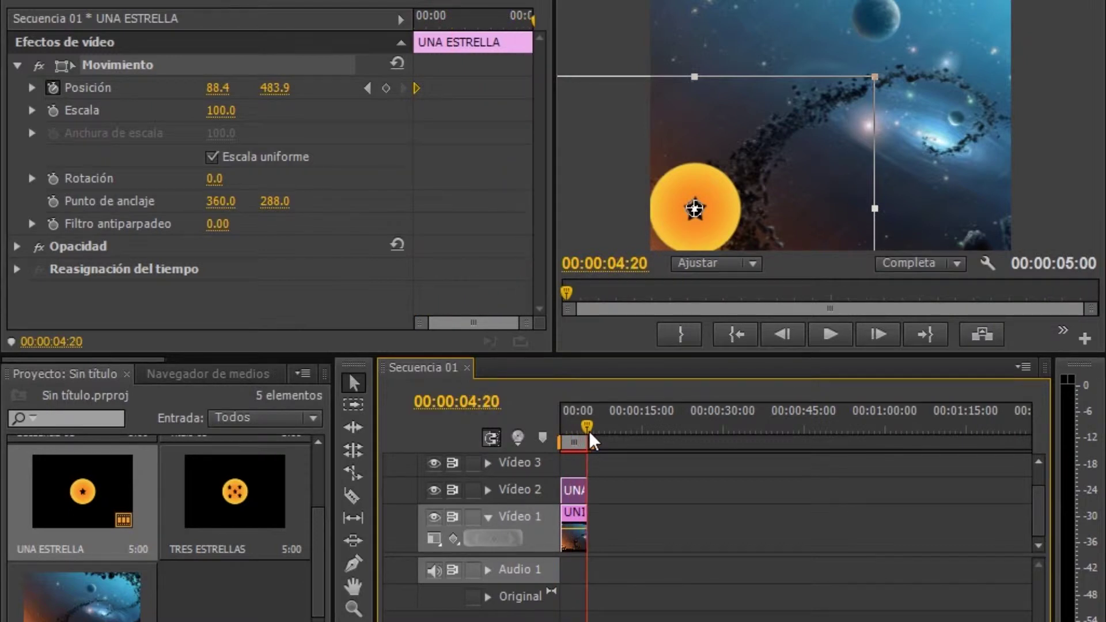
At 00:00:04:15, add a Posición keyframe and move the ball to the top right
click(585, 429)
drag(583, 427, 586, 426)
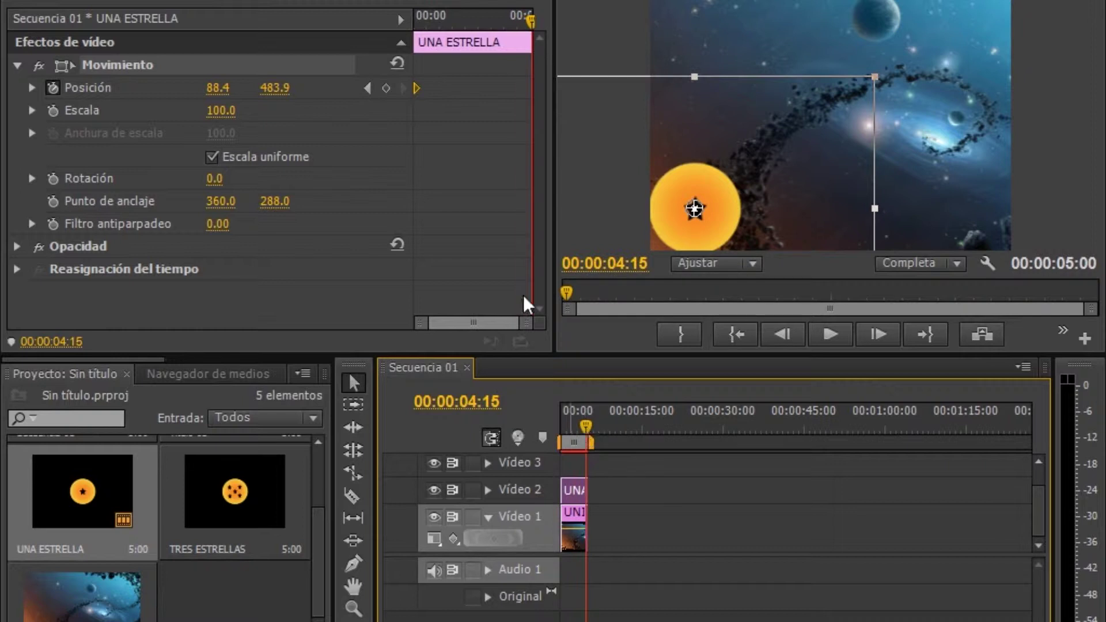
click(388, 88)
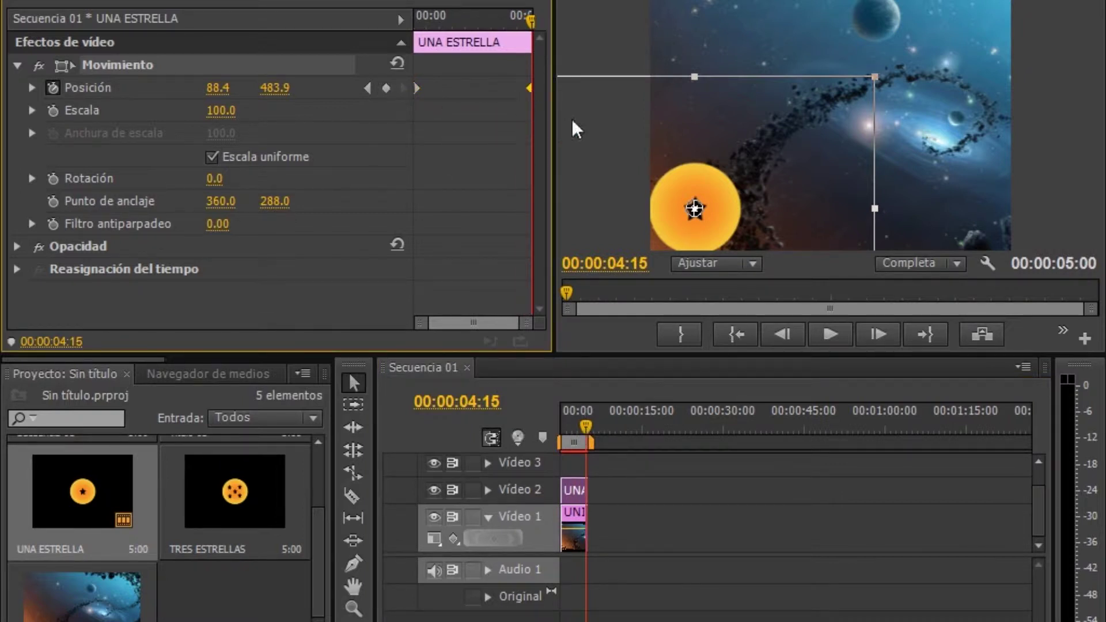
drag(696, 209, 732, 209)
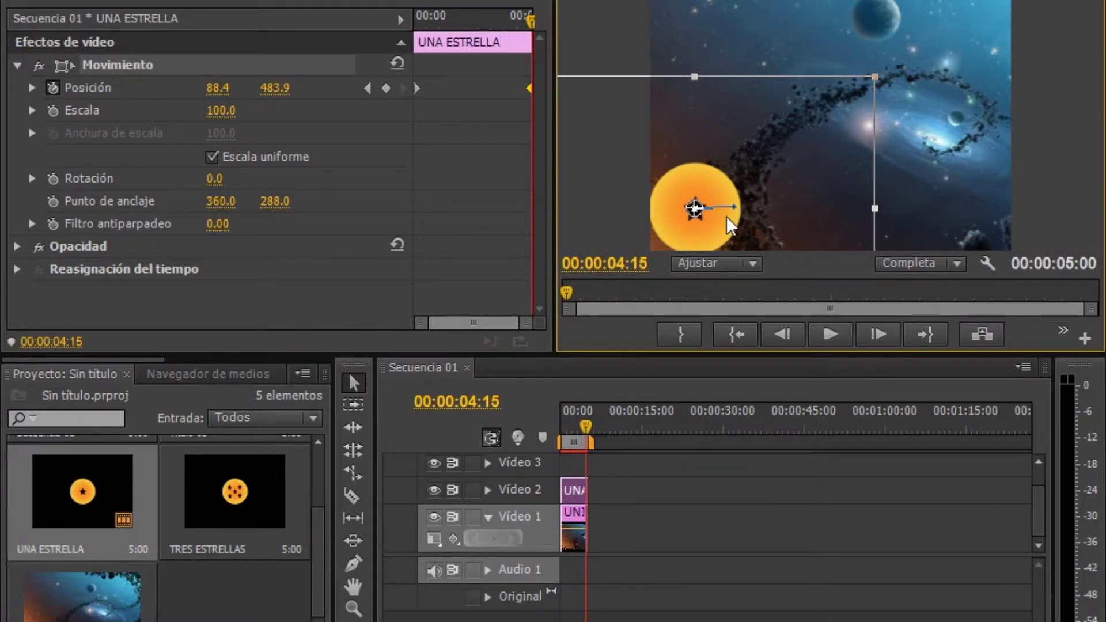
mouse_move(707, 221)
mouse_down()
mouse_move(862, 175)
mouse_move(979, 47)
mouse_up()
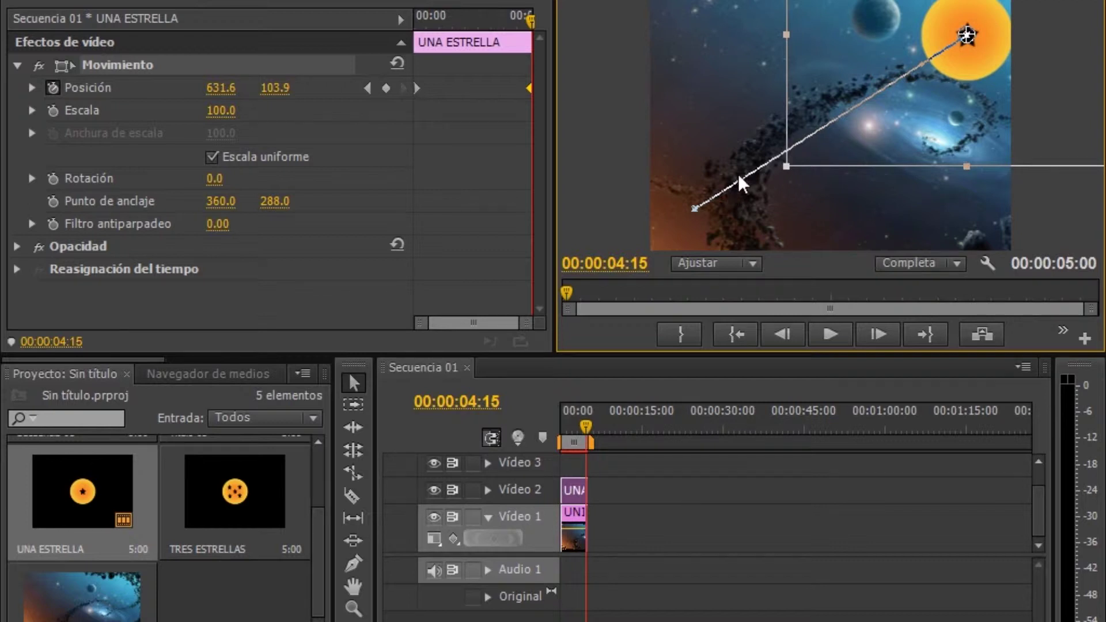
Bend the motion path into a curve, fine-tune the end at 644.6, 80.3, and preview it
mouse_move(740, 178)
mouse_down()
mouse_move(754, 219)
mouse_move(837, 333)
mouse_up()
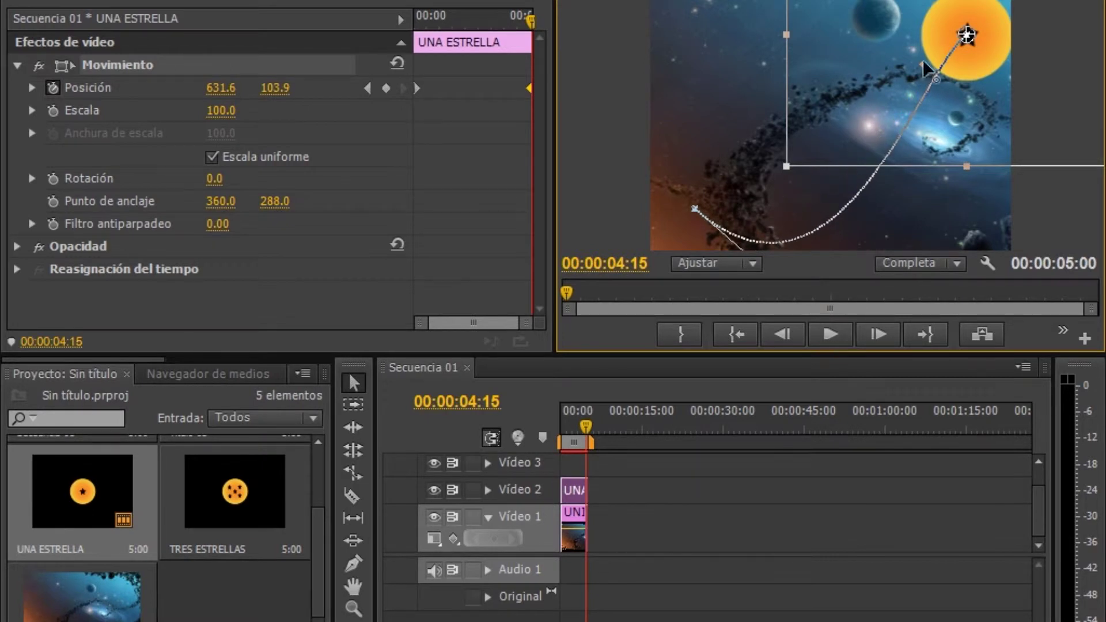
drag(922, 60, 1030, 162)
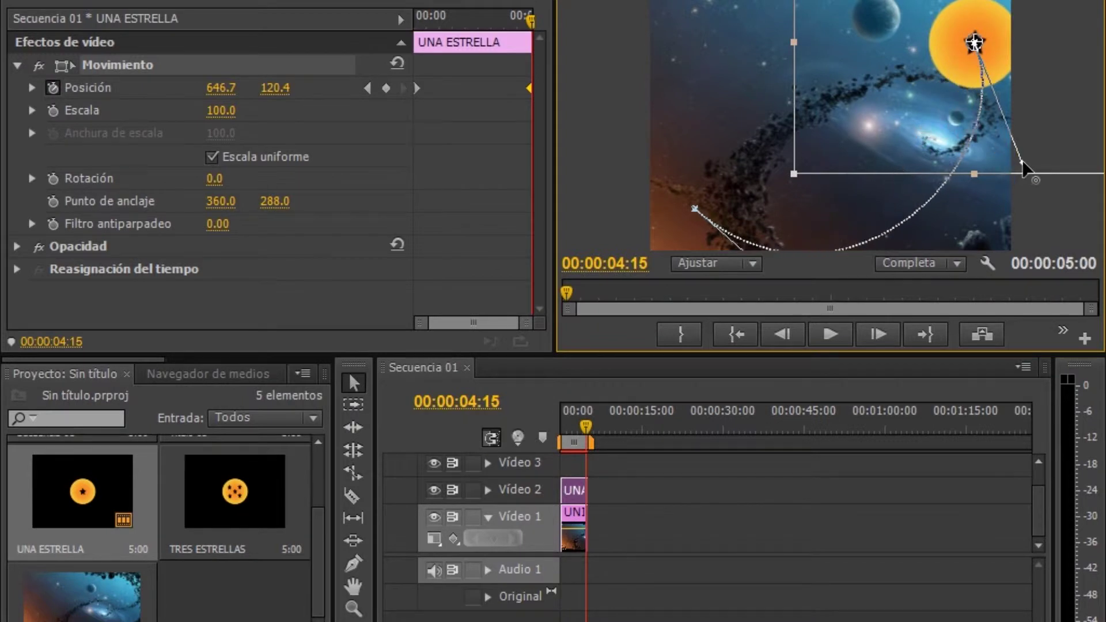
drag(959, 58, 958, 41)
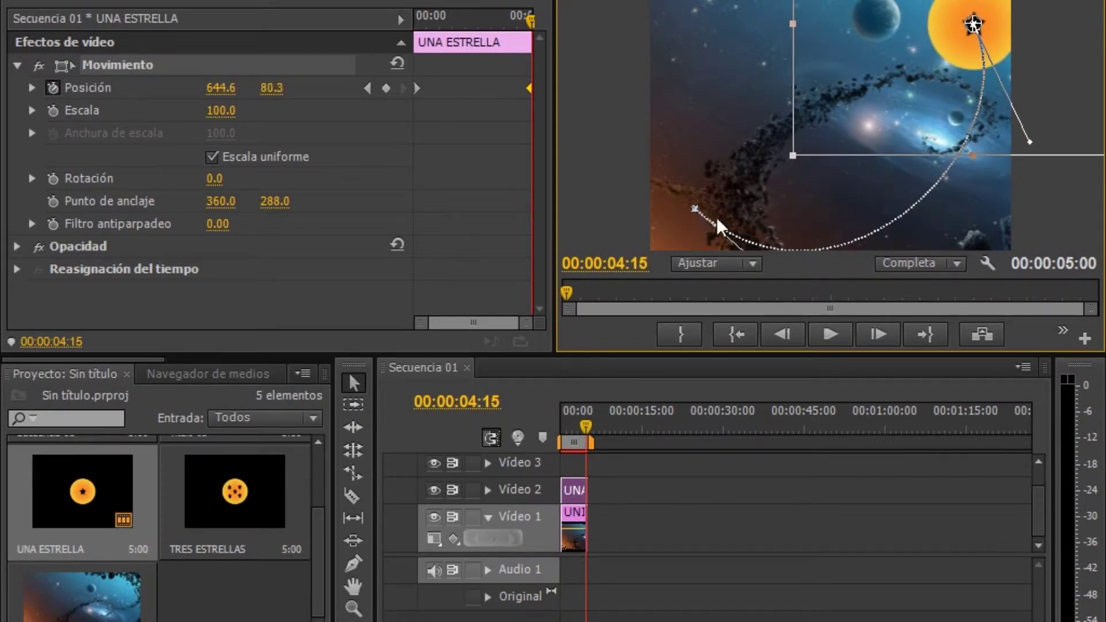
click(738, 339)
click(824, 336)
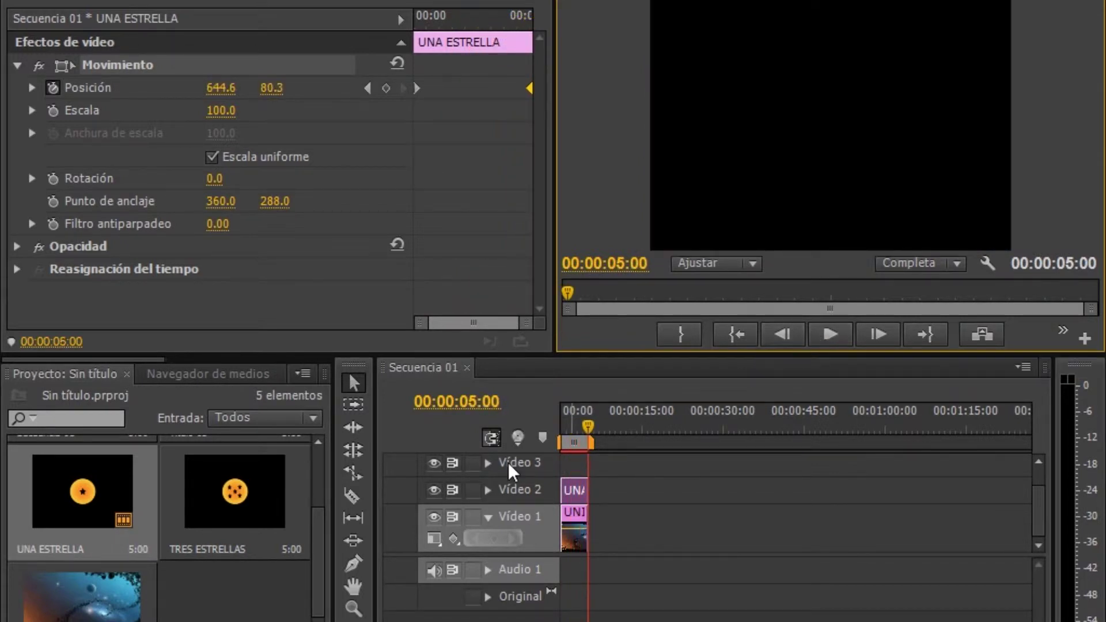
Place TRES ESTRELLAS on Vídeo 3 at the sequence start and hide the Vídeo 2 track's output
drag(233, 489, 572, 469)
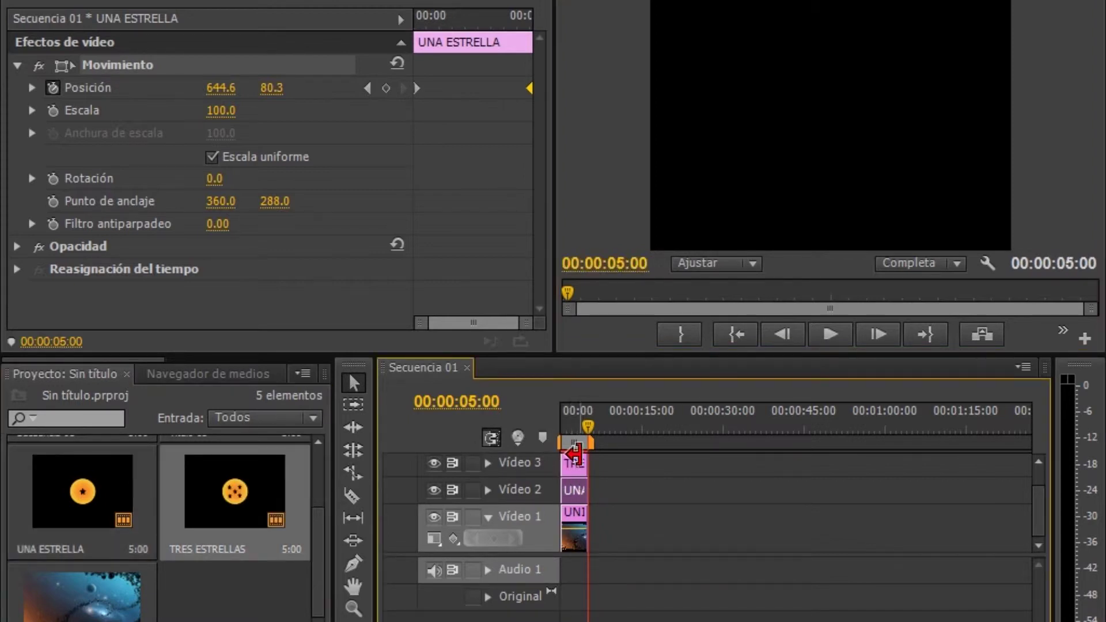
click(584, 426)
click(558, 426)
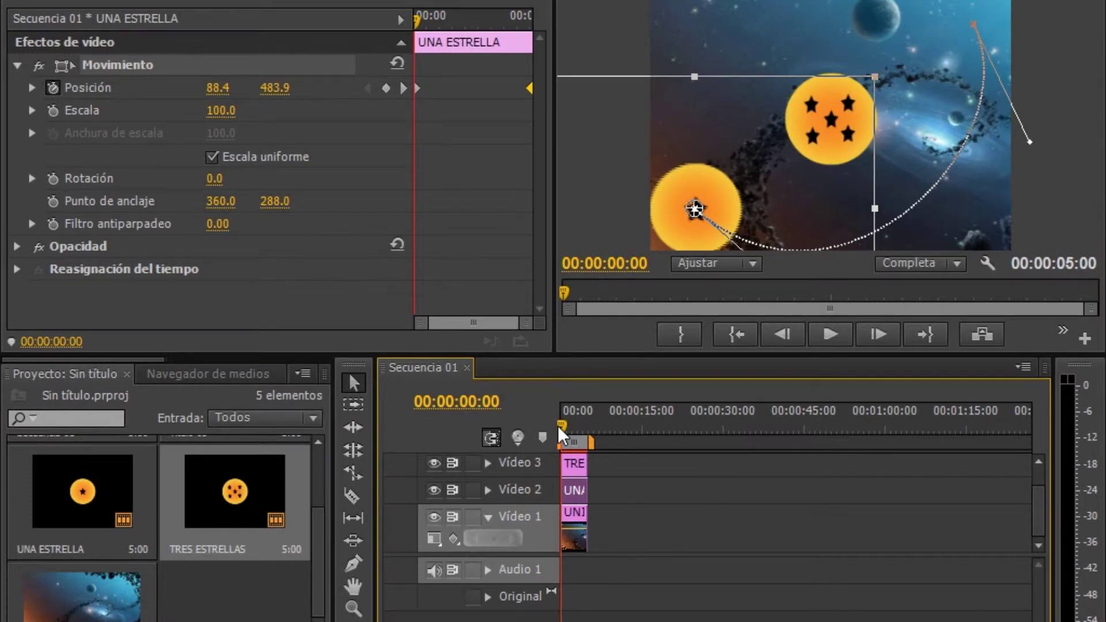
click(433, 491)
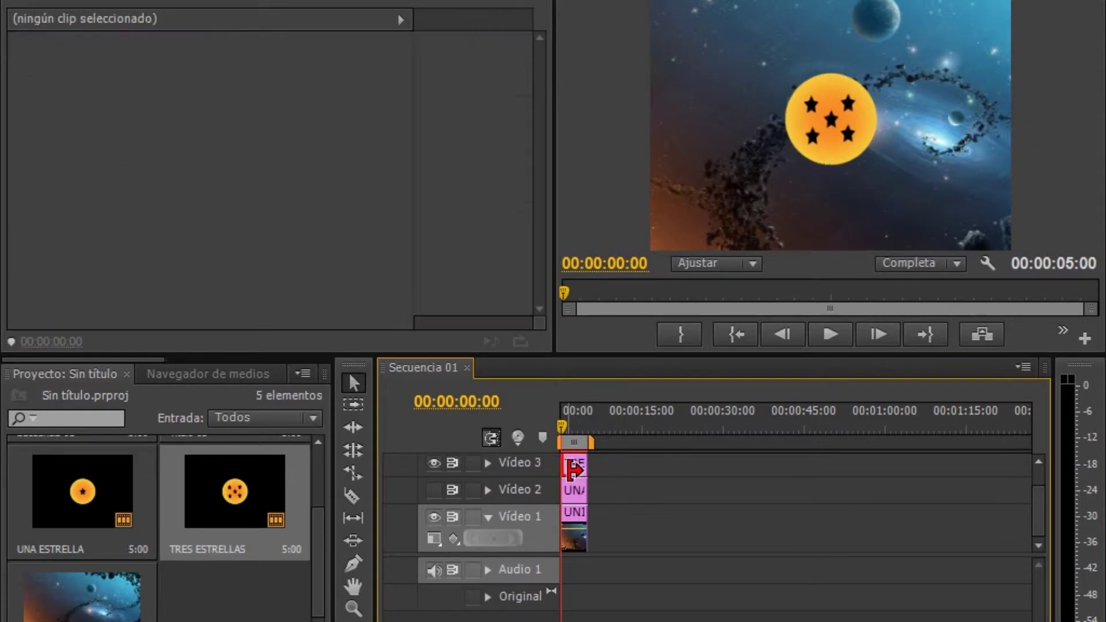
Add a starting Posición keyframe at 0:00 with the three-star ball at top left (90.5, 99.1)
click(573, 468)
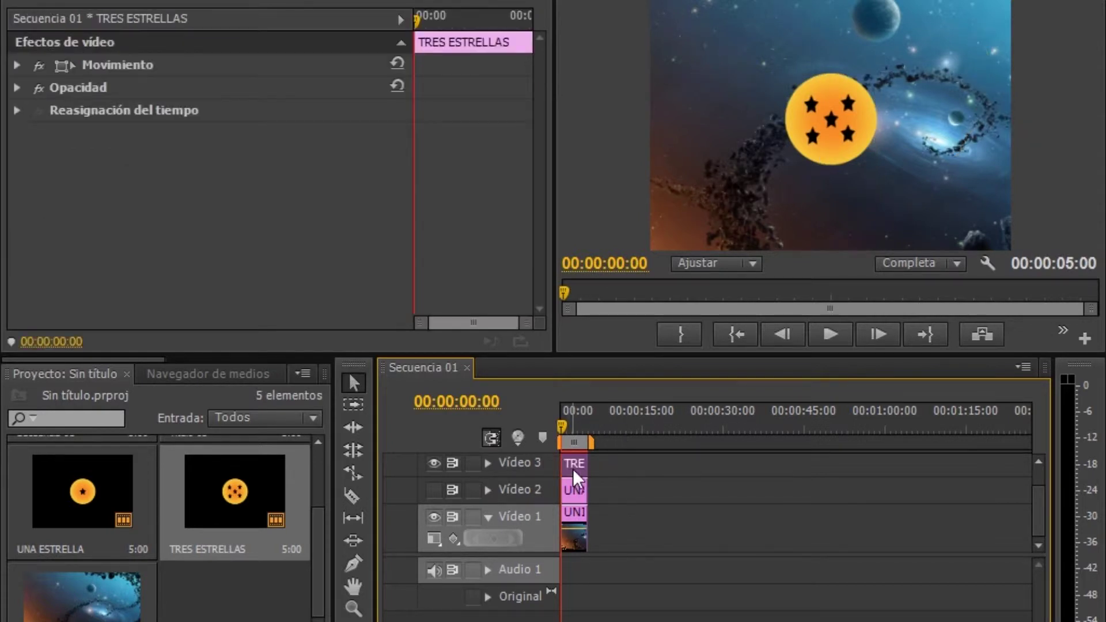
click(13, 64)
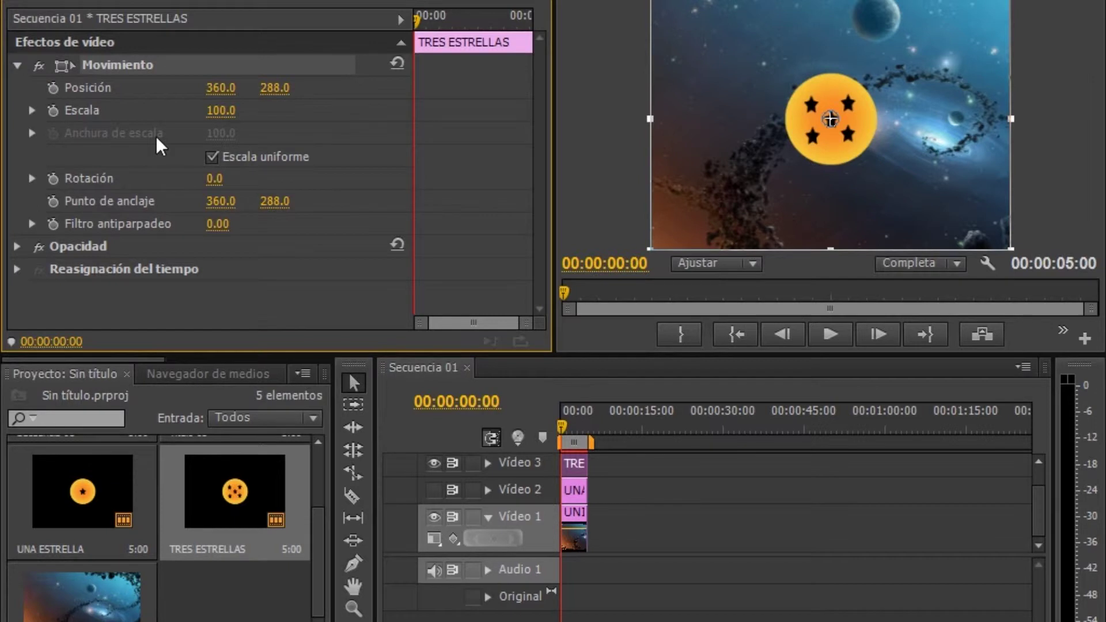
click(53, 89)
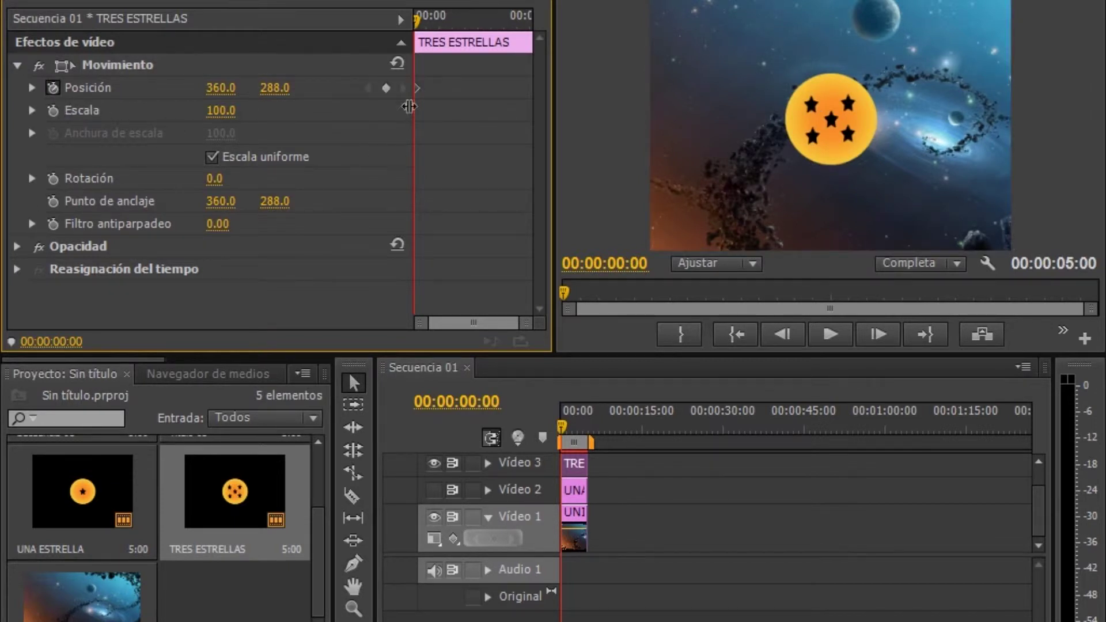
click(838, 125)
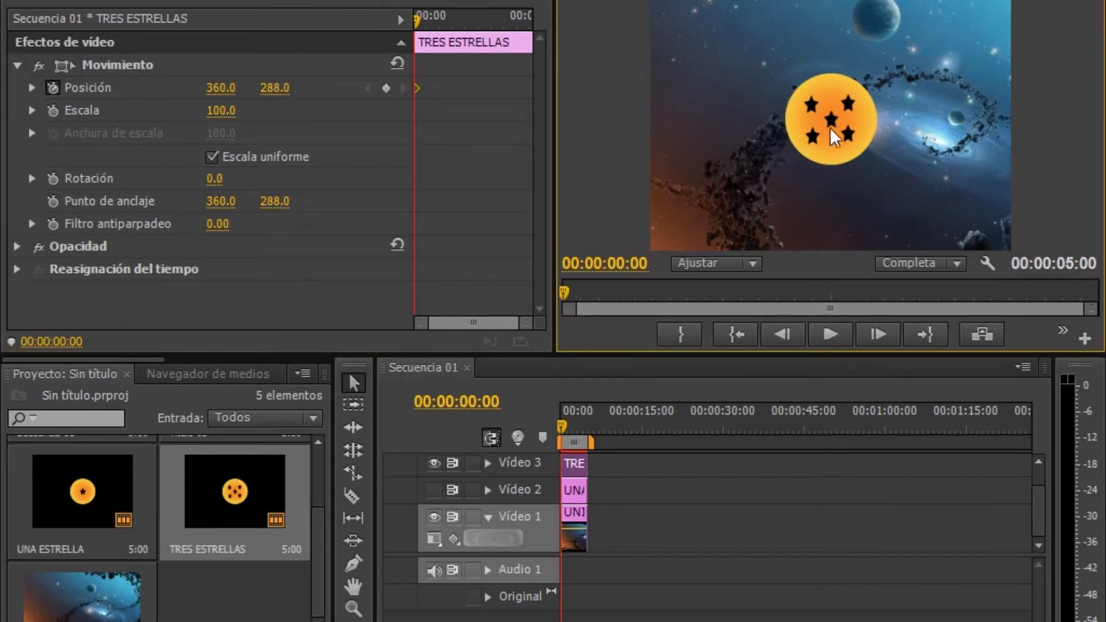
click(138, 64)
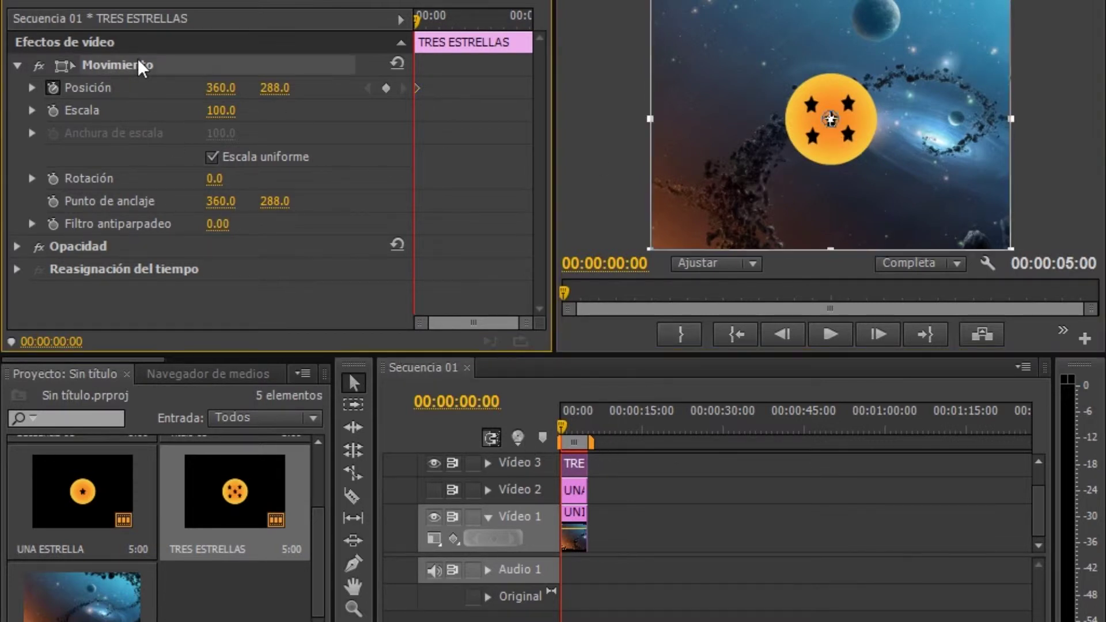
mouse_move(847, 147)
mouse_down()
mouse_move(704, 56)
mouse_move(712, 60)
mouse_up()
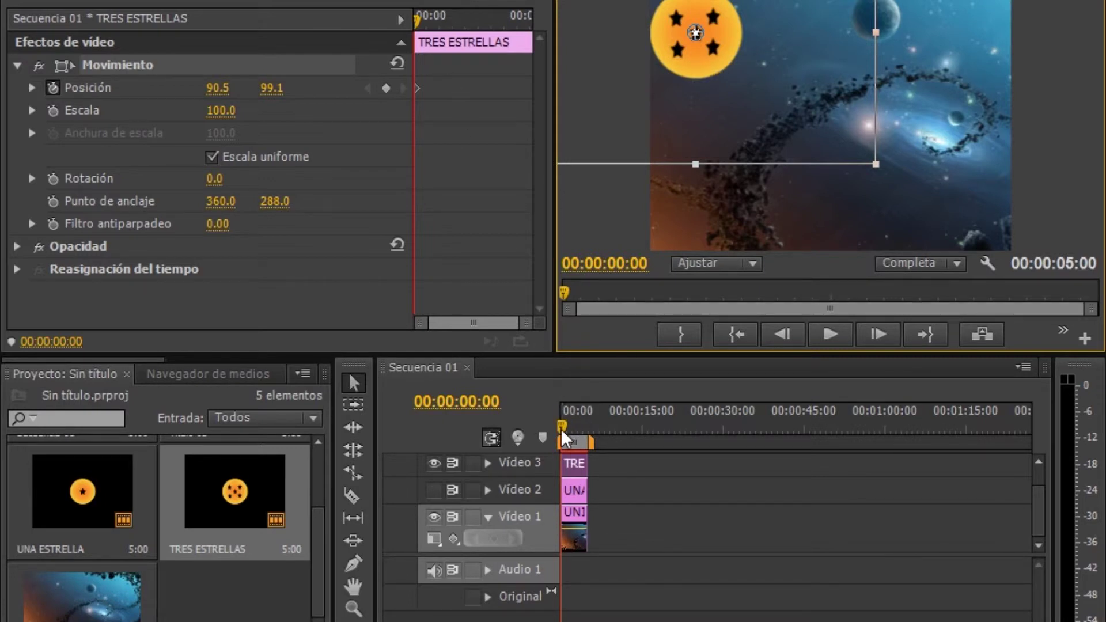
click(420, 88)
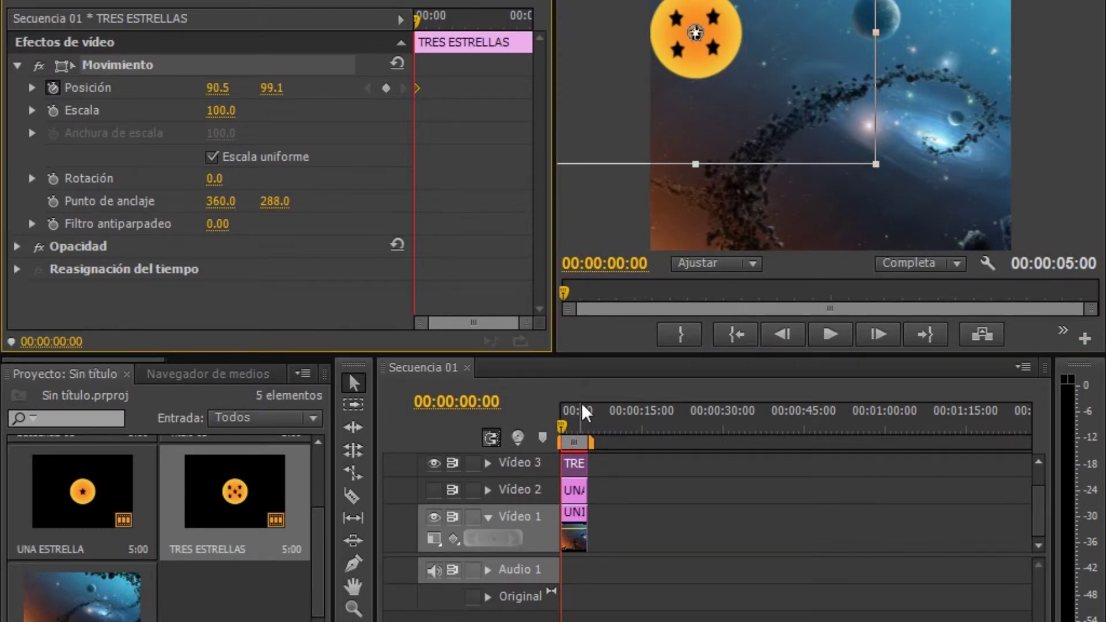
At 00:00:01:15, drop the three-star ball toward the bottom and curve the path there
drag(562, 425, 571, 423)
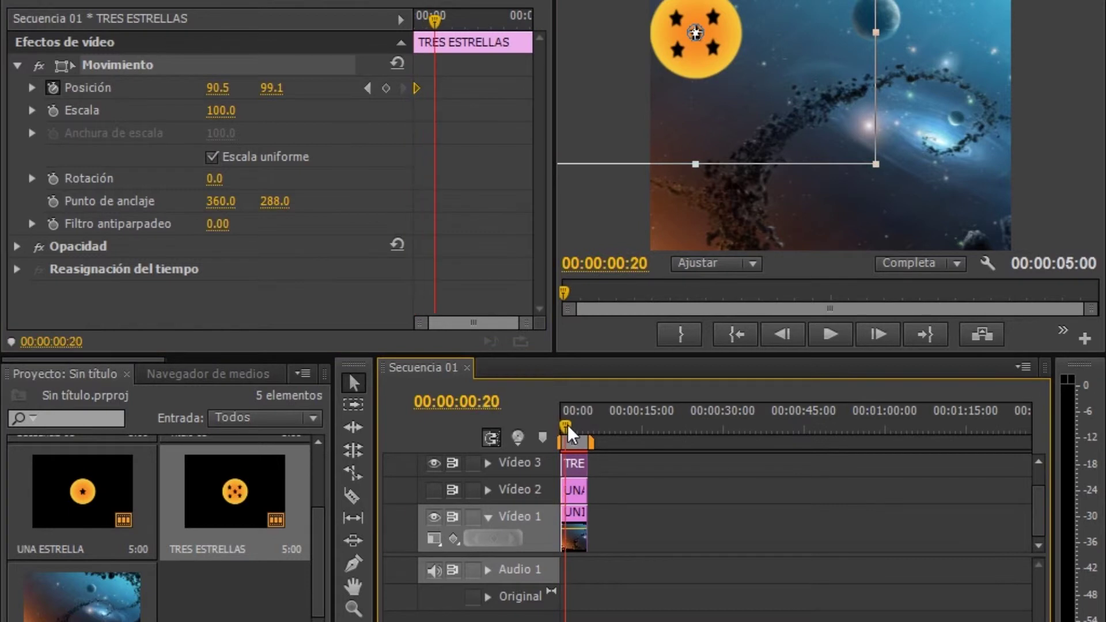
mouse_move(702, 56)
mouse_down()
mouse_move(742, 176)
mouse_move(761, 193)
mouse_up()
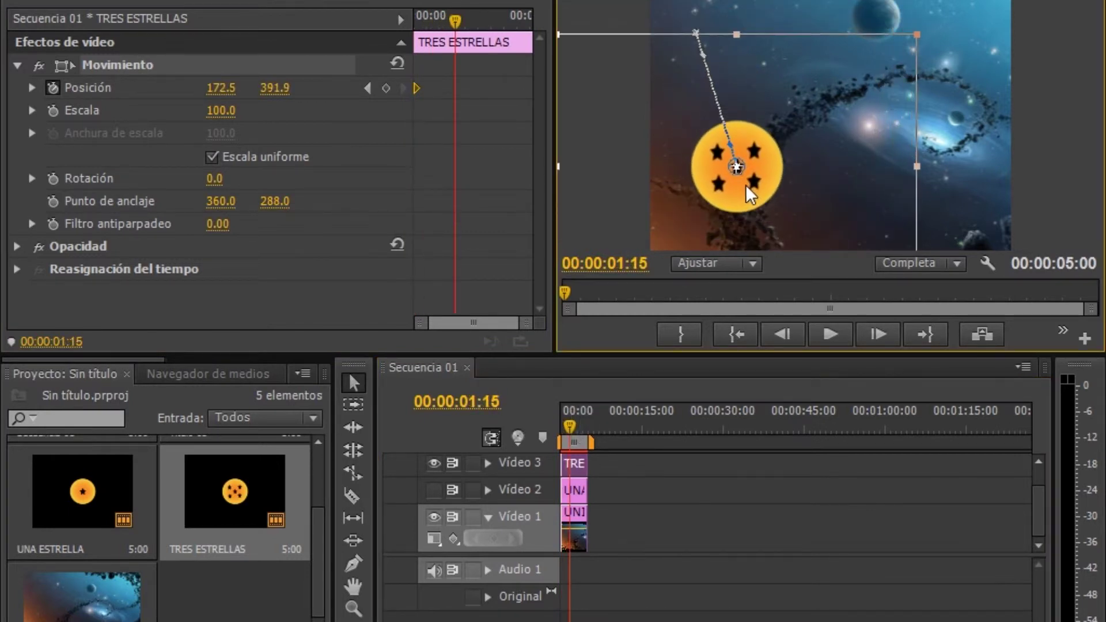
mouse_move(742, 155)
mouse_down()
mouse_move(691, 91)
mouse_move(669, 96)
mouse_up()
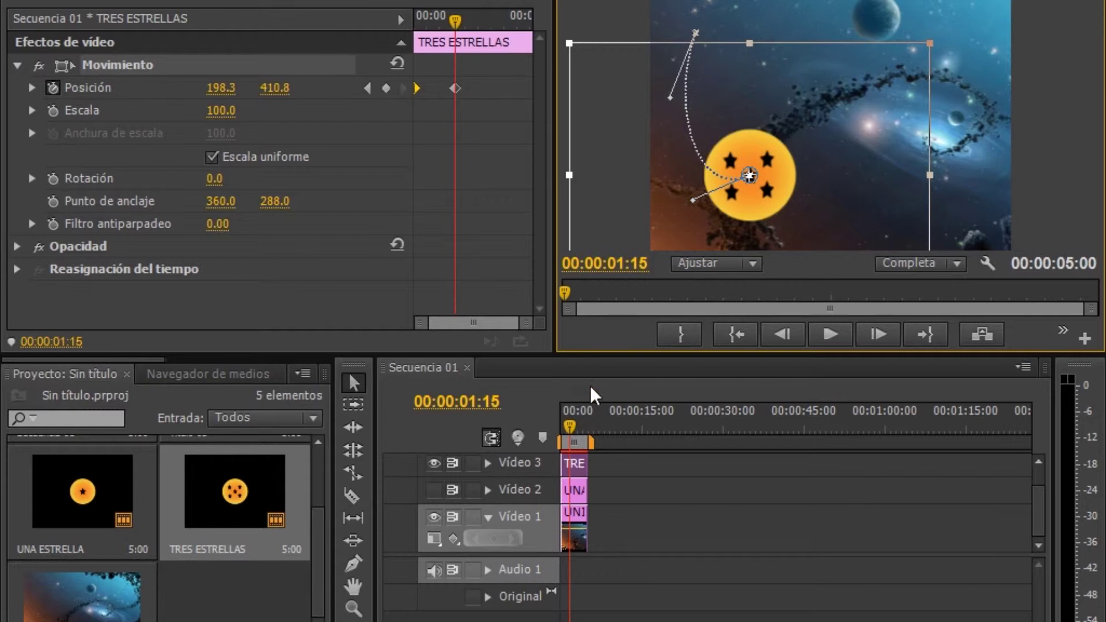
At 00:00:02:20, move the ball to the right and smooth the path's lower bend
drag(569, 427, 576, 427)
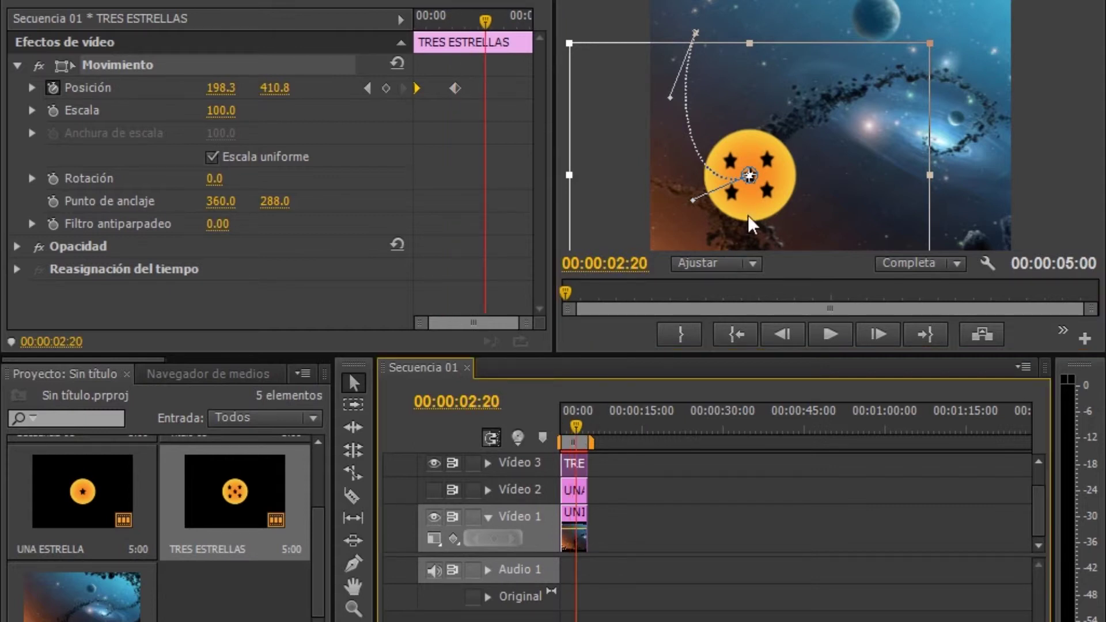
mouse_move(769, 188)
mouse_down()
mouse_move(797, 187)
mouse_move(866, 126)
mouse_up()
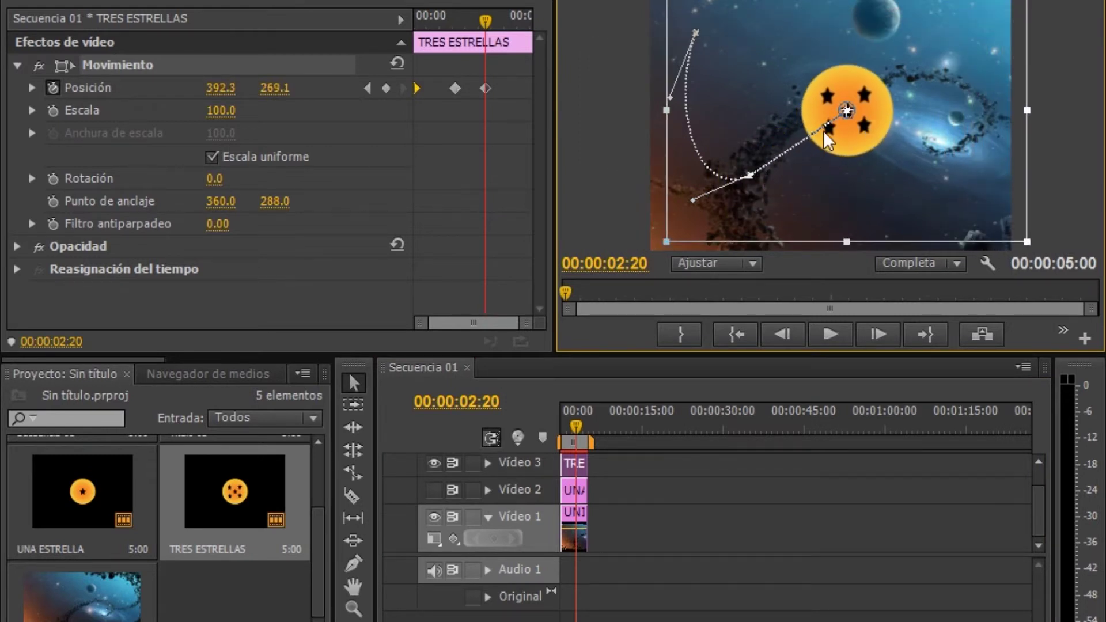
drag(819, 130, 827, 124)
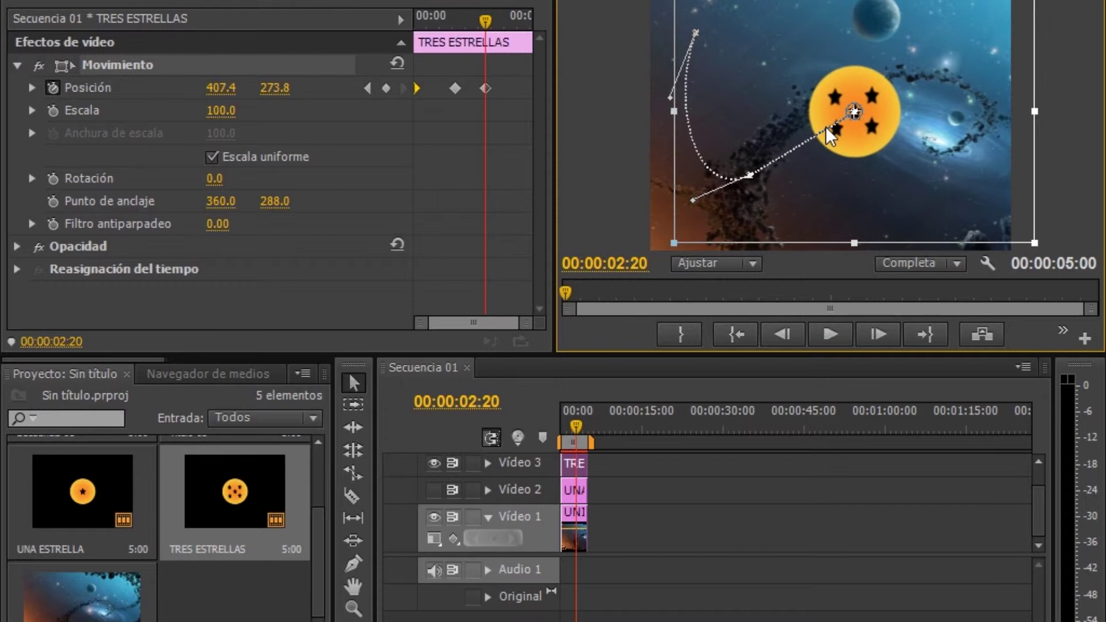
drag(753, 172, 788, 174)
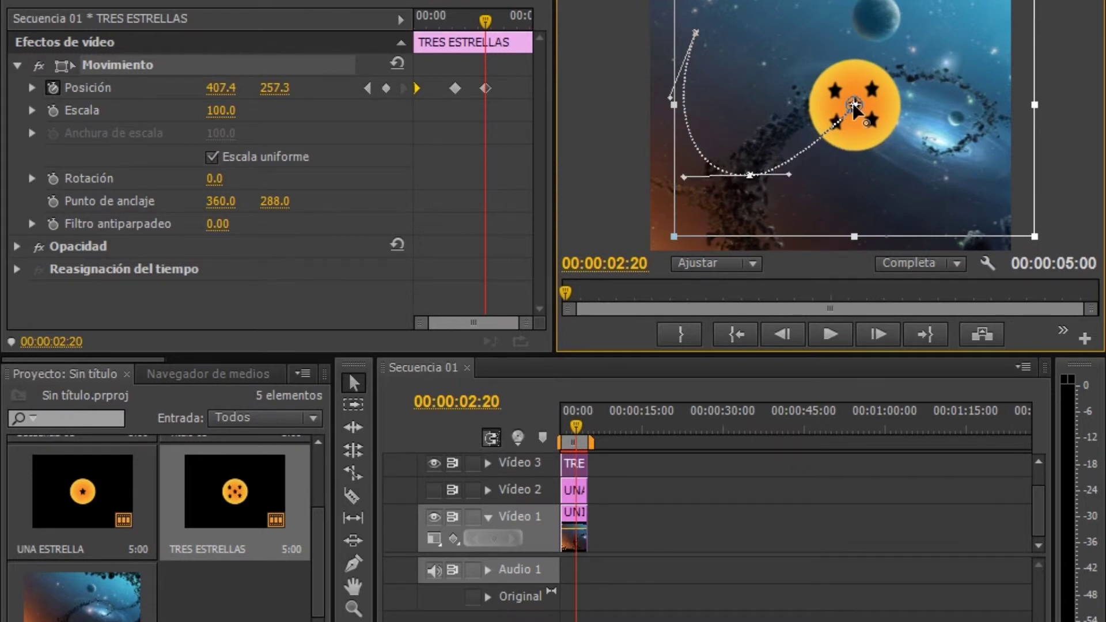
mouse_move(844, 118)
mouse_down()
mouse_move(837, 127)
mouse_move(847, 128)
mouse_up()
At 00:00:04:15, send the ball to the top right (595.0, 80.3) and bend the final stretch
drag(580, 429, 590, 429)
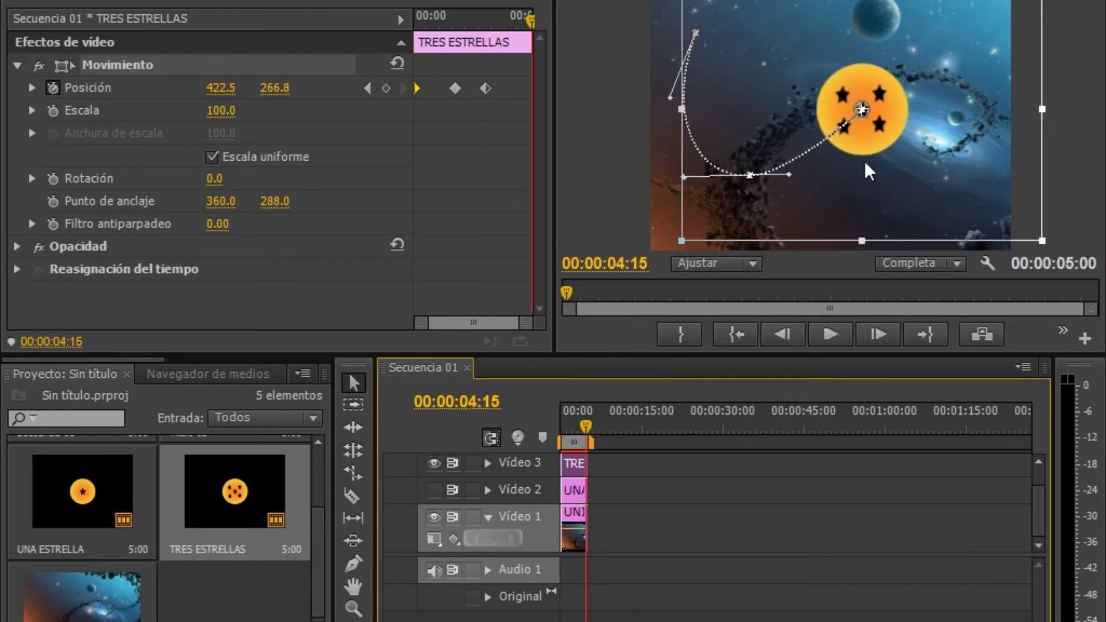
drag(881, 104, 966, 19)
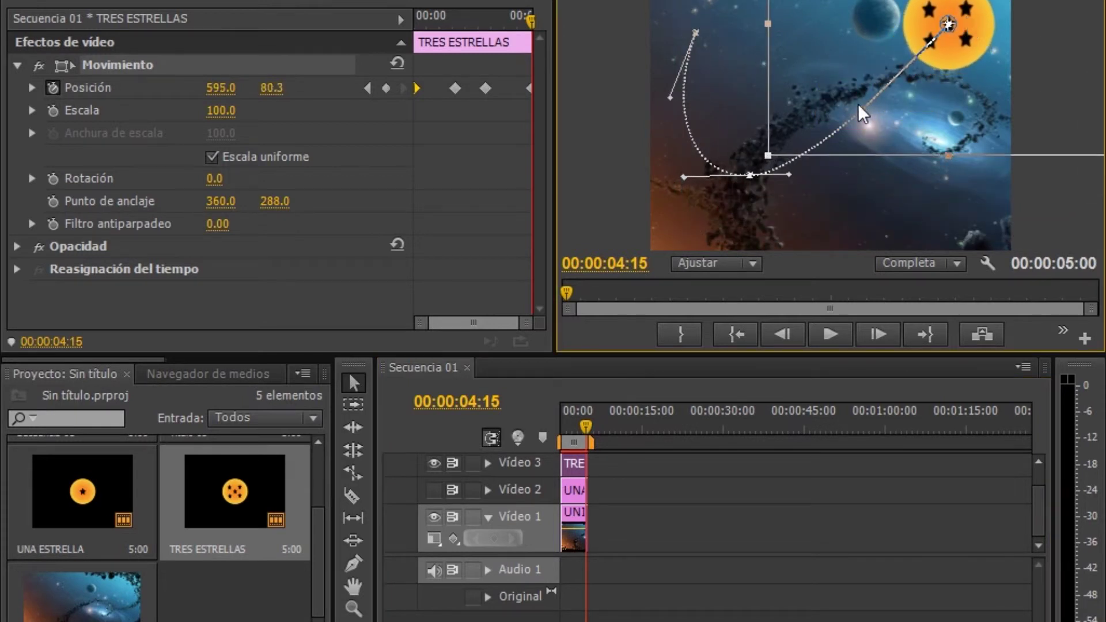
mouse_move(857, 115)
mouse_down()
mouse_move(860, 131)
mouse_move(838, 12)
mouse_up()
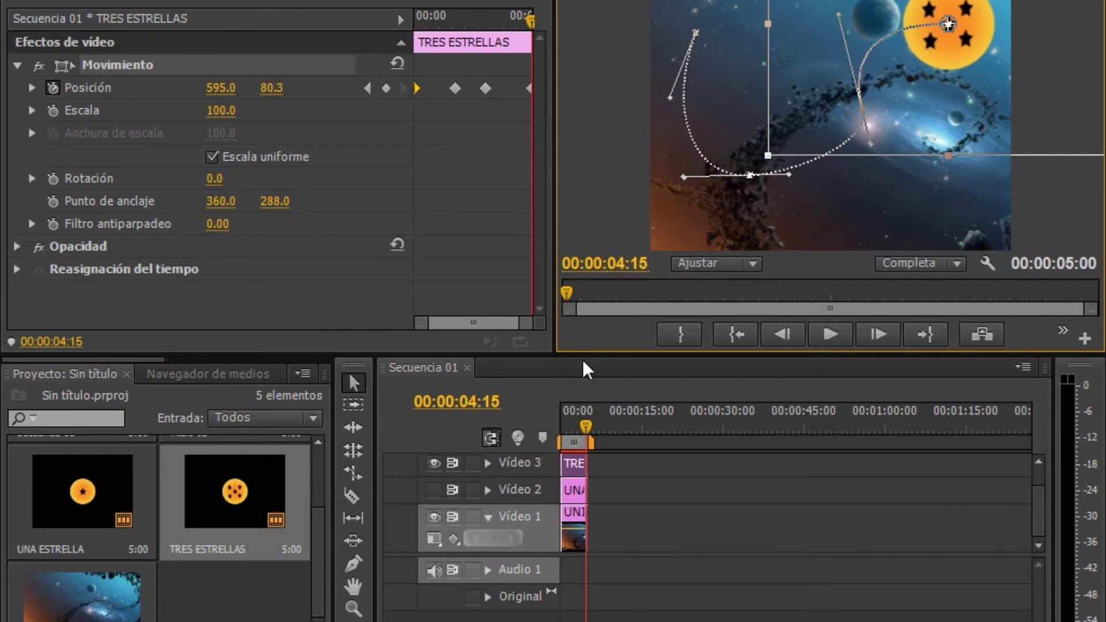
Play back the three-star ball's curved animation from the start, then return to 0:00
click(736, 335)
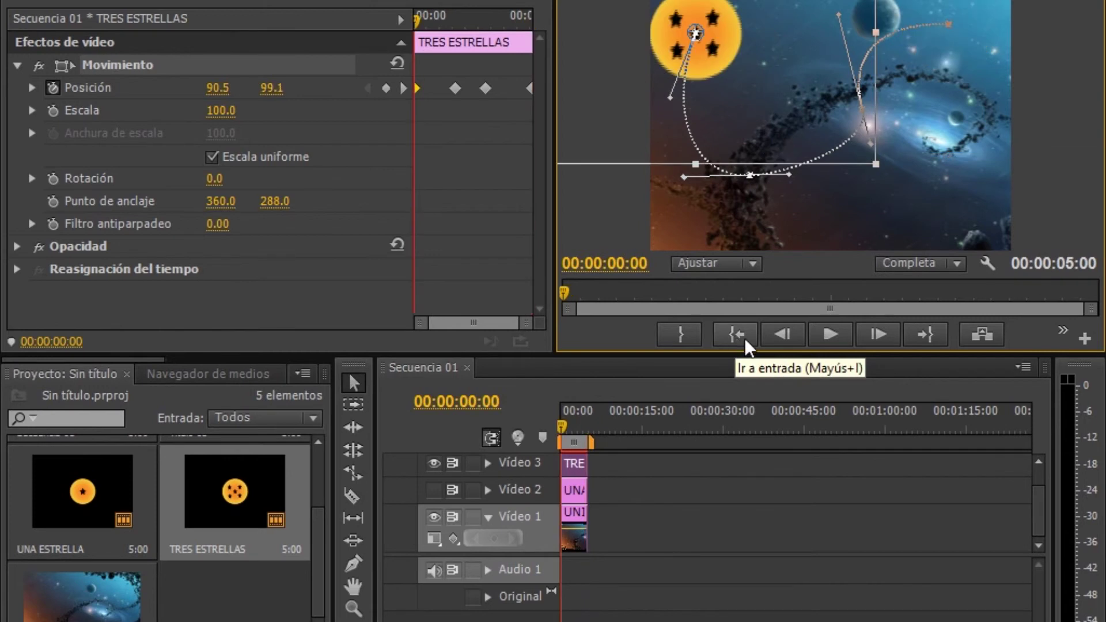
click(835, 335)
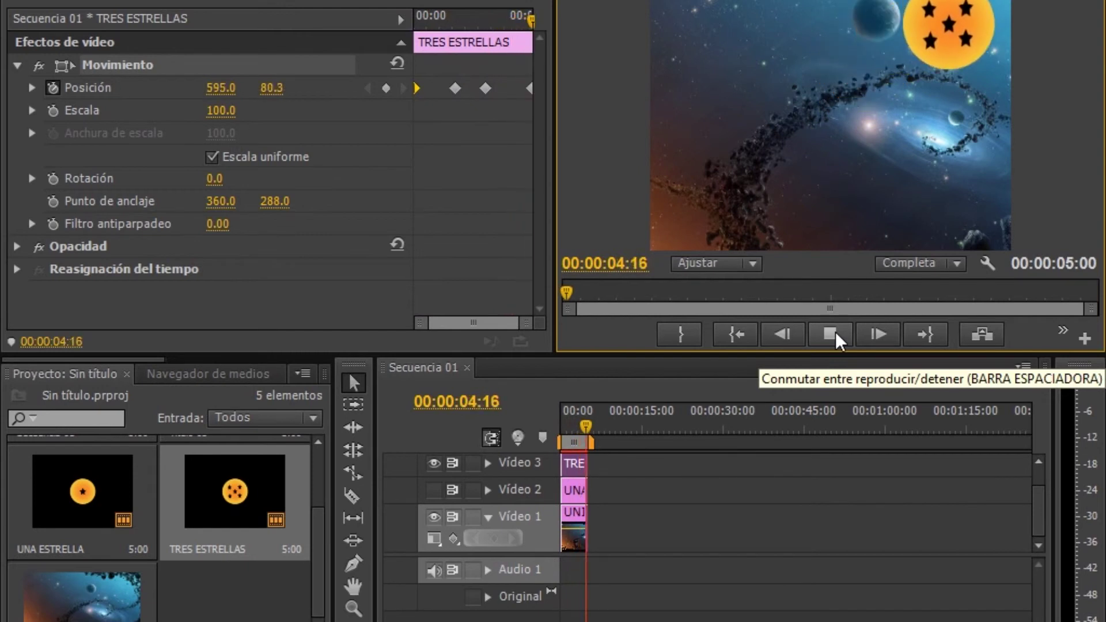
click(836, 333)
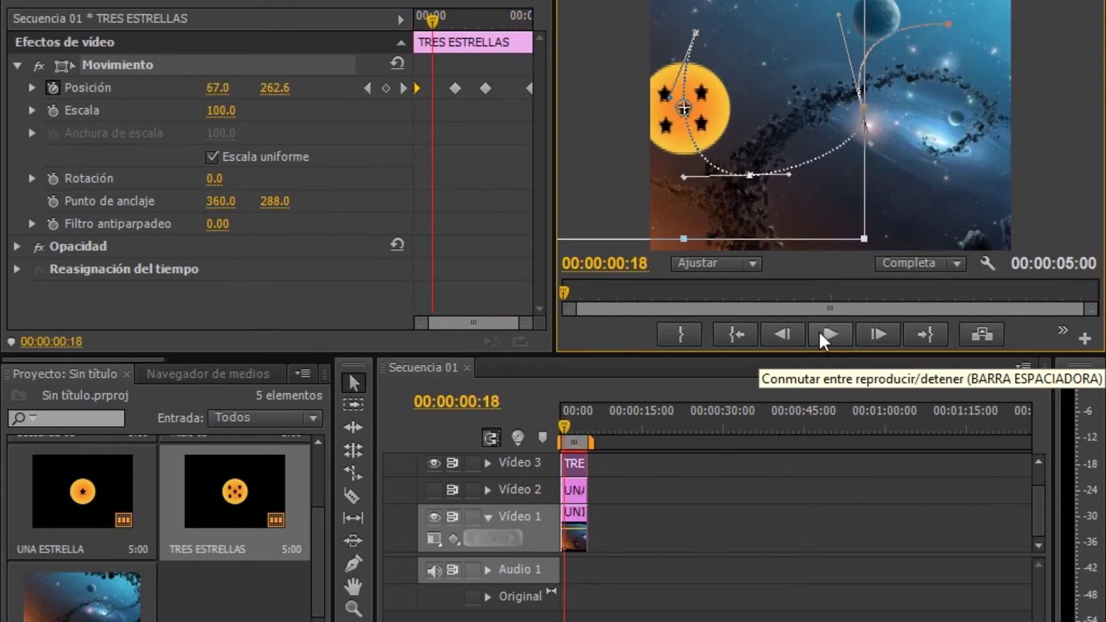
click(562, 425)
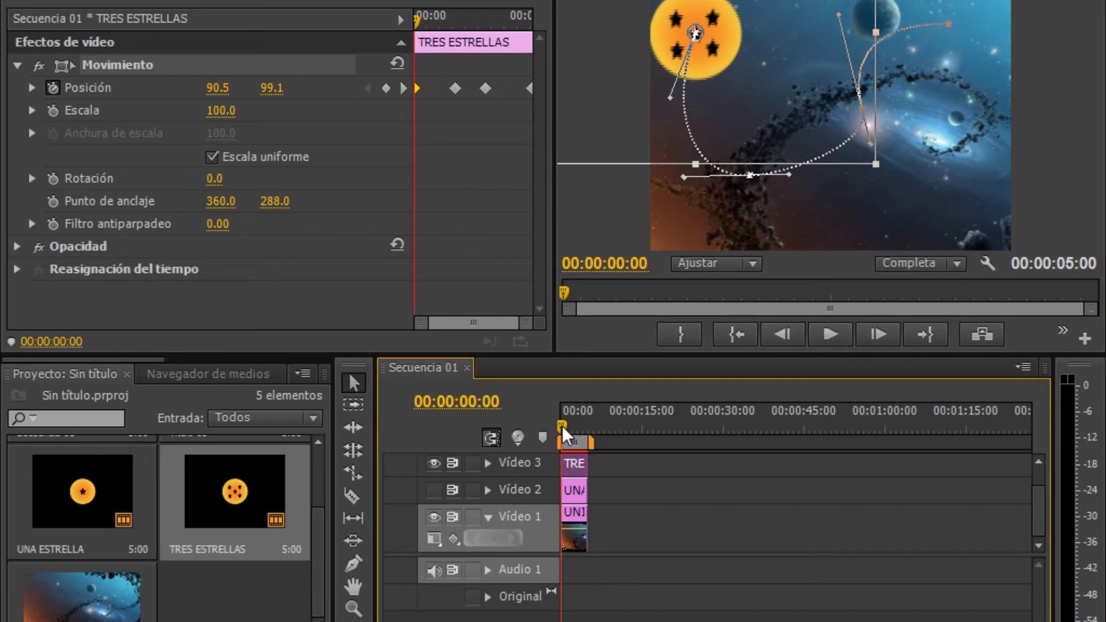
click(572, 496)
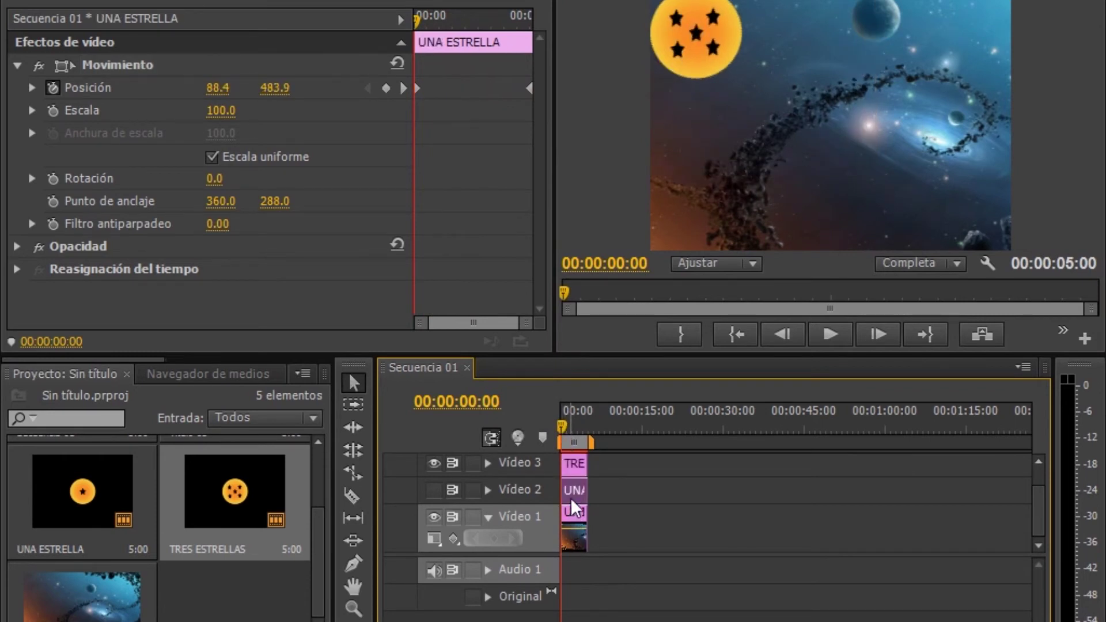
click(418, 87)
drag(559, 424, 583, 424)
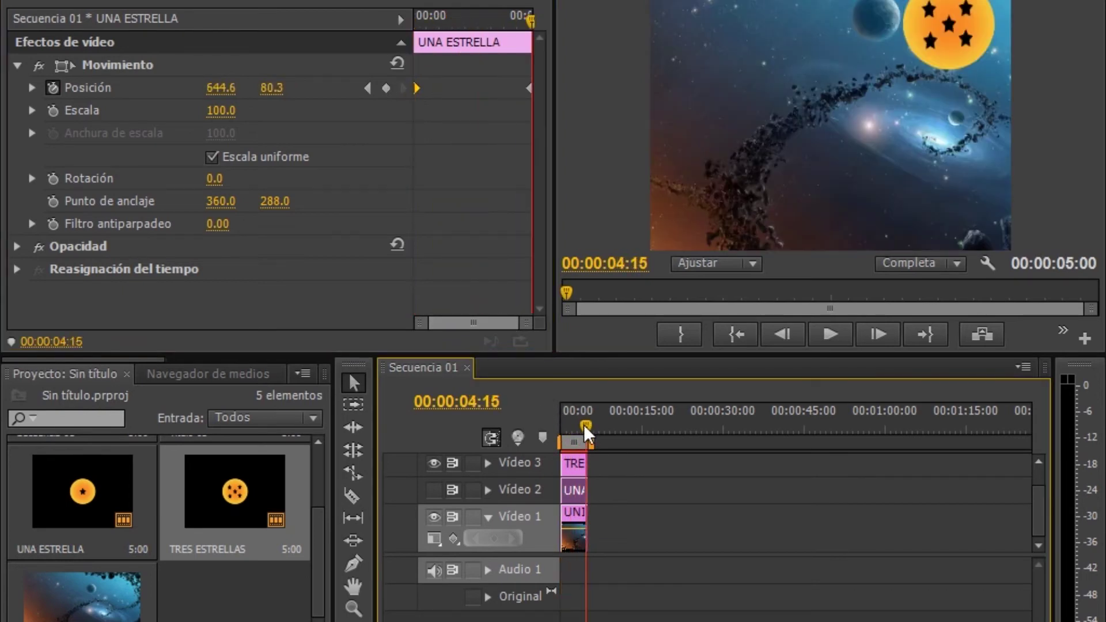
click(530, 89)
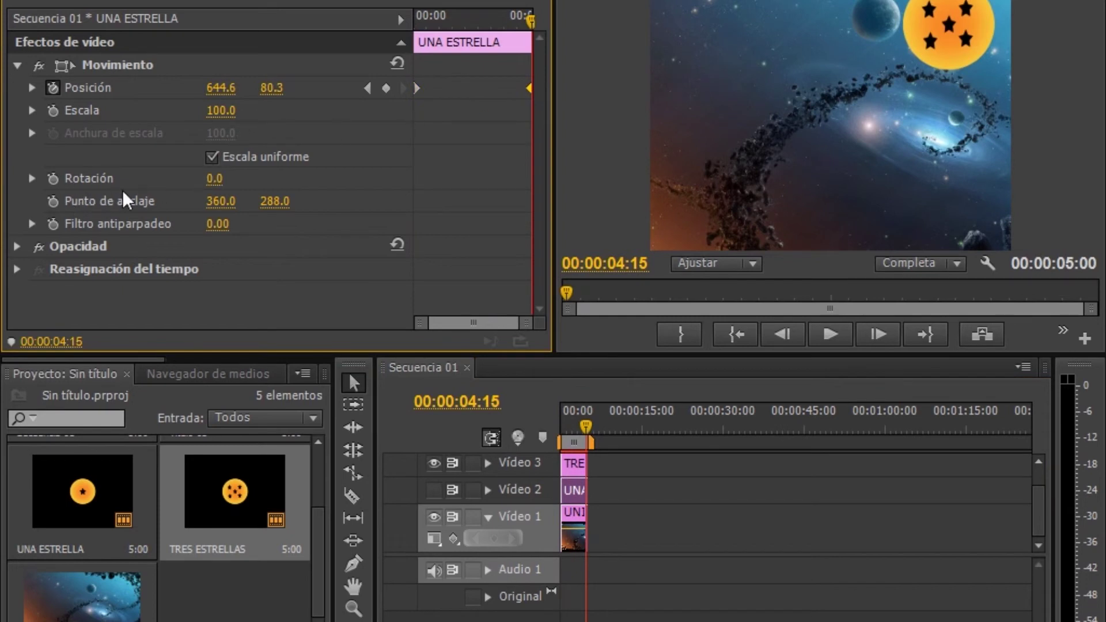
drag(531, 19, 409, 33)
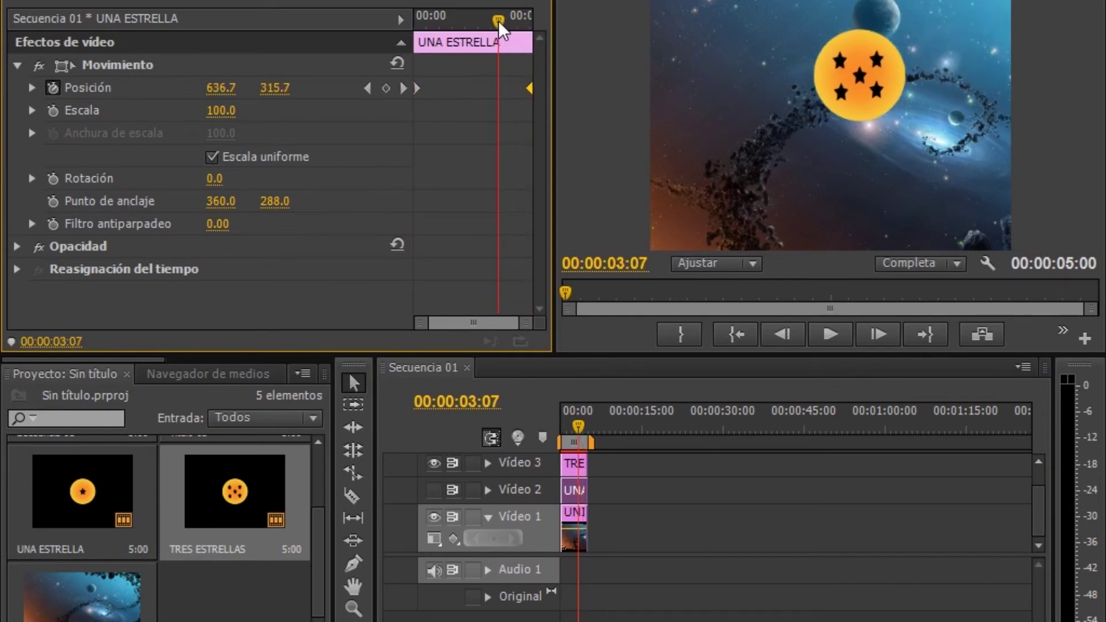
drag(461, 43, 550, 43)
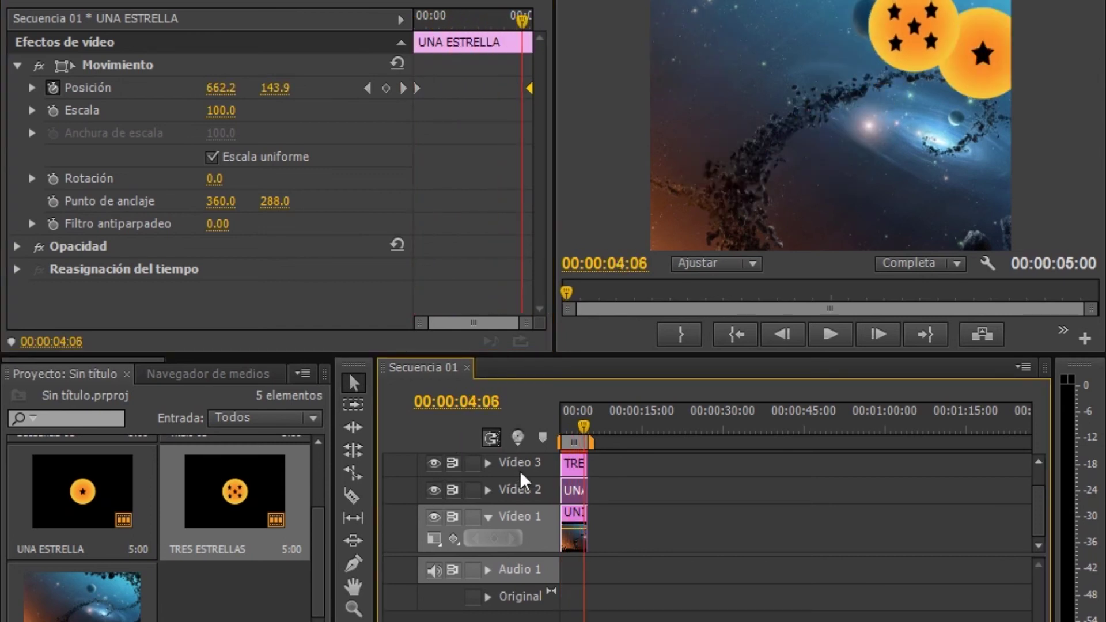
key(Home)
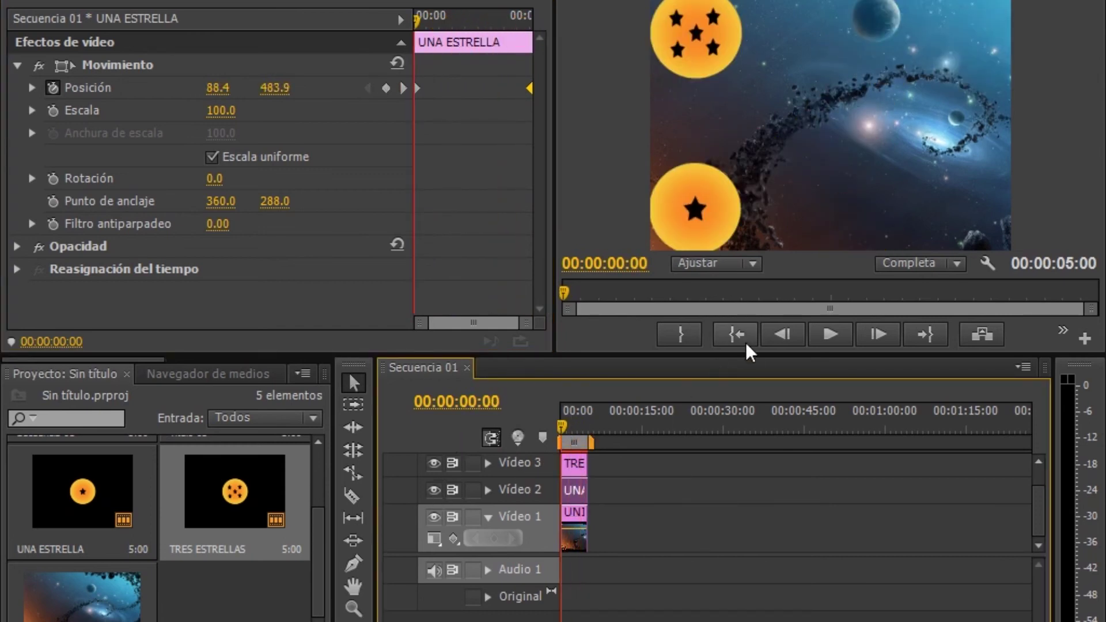